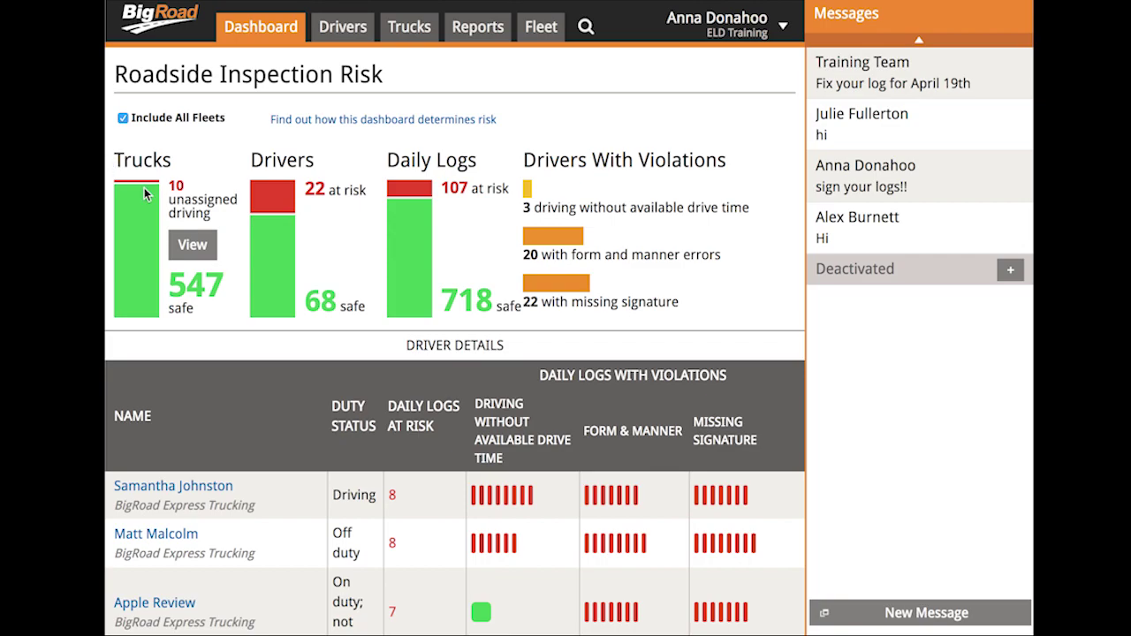
# Open the trucks' unassigned driving list and bring up its date-range choices.
pyautogui.click(194, 246)
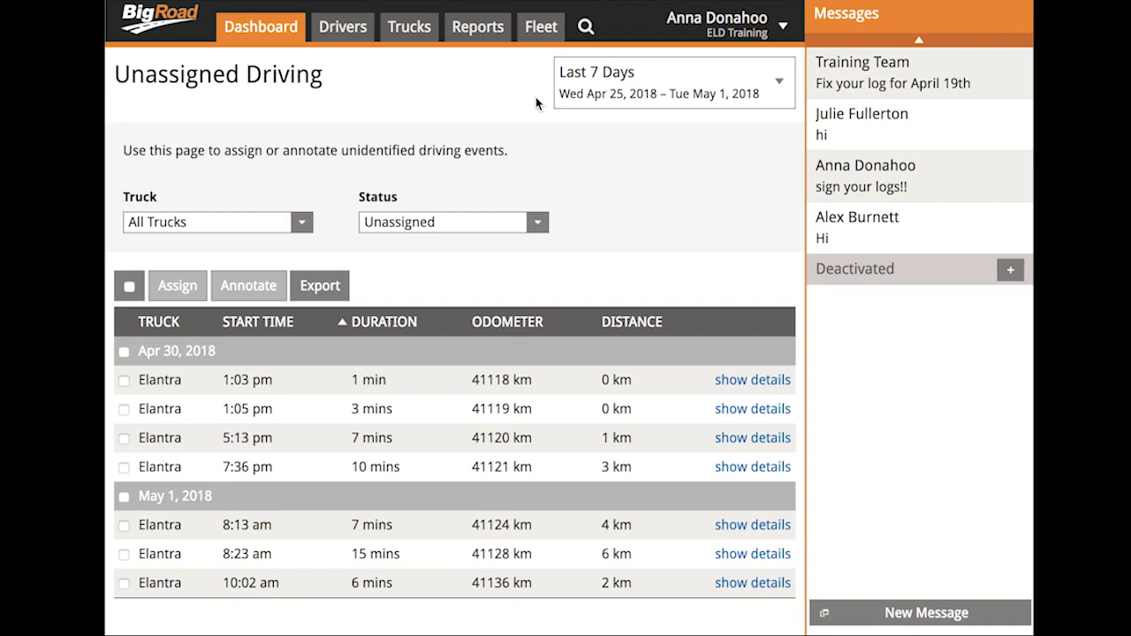
pyautogui.click(783, 92)
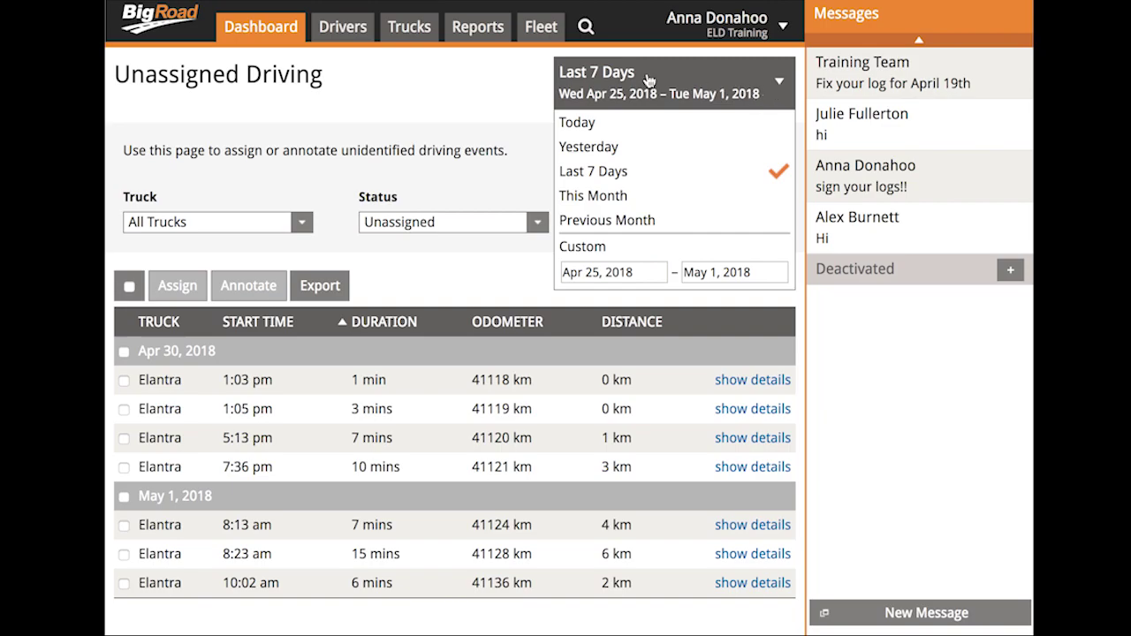
pyautogui.click(498, 99)
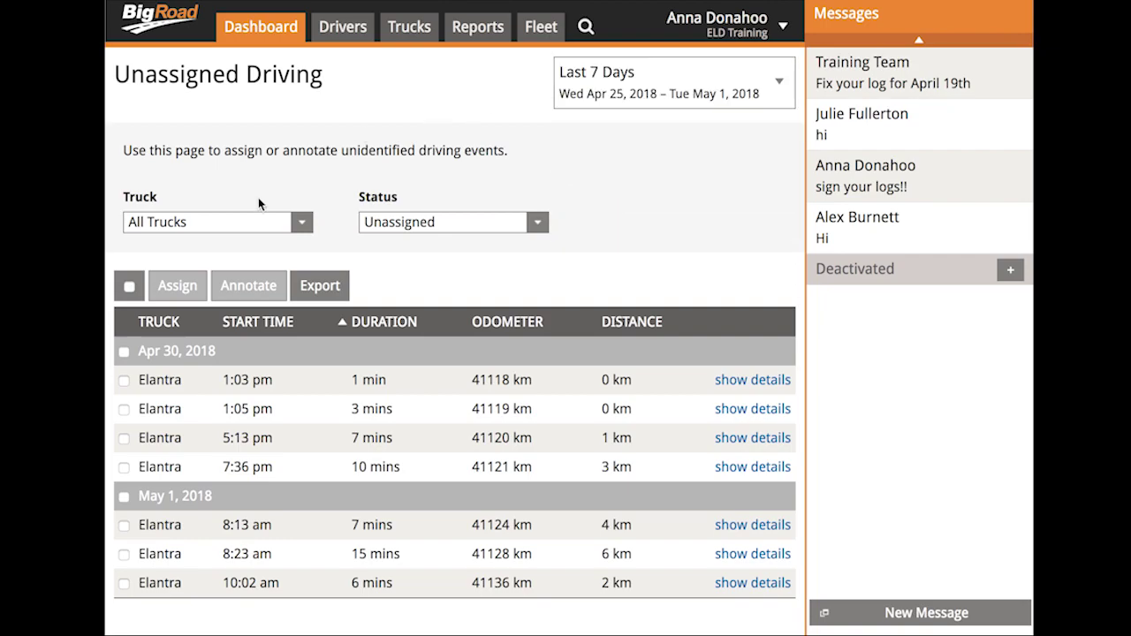
pyautogui.click(303, 232)
pyautogui.click(340, 186)
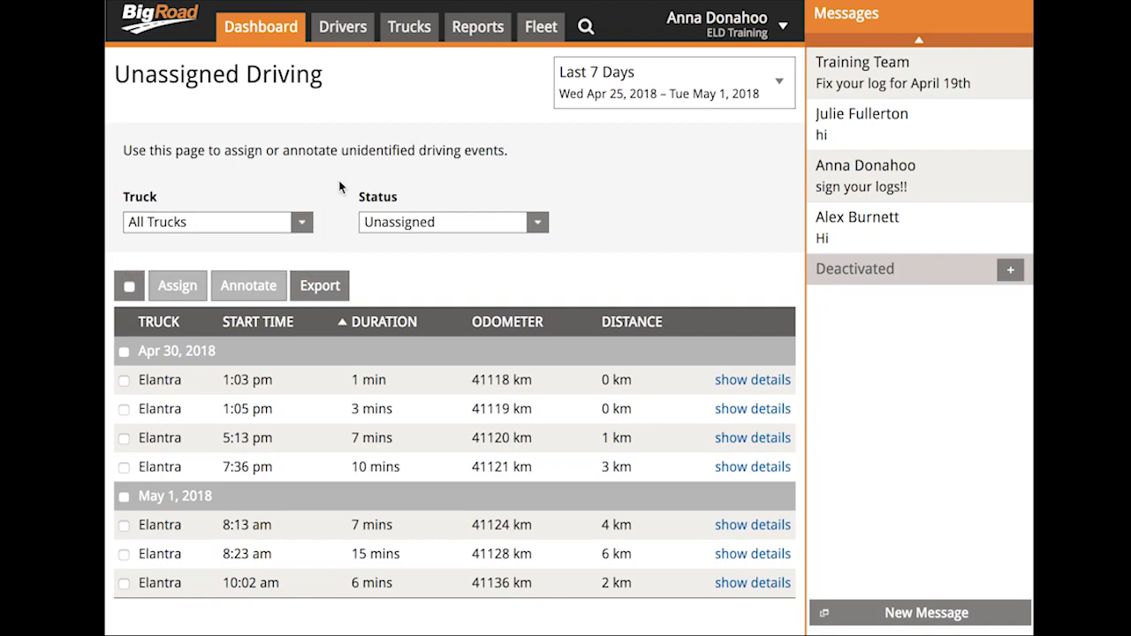
pyautogui.click(539, 224)
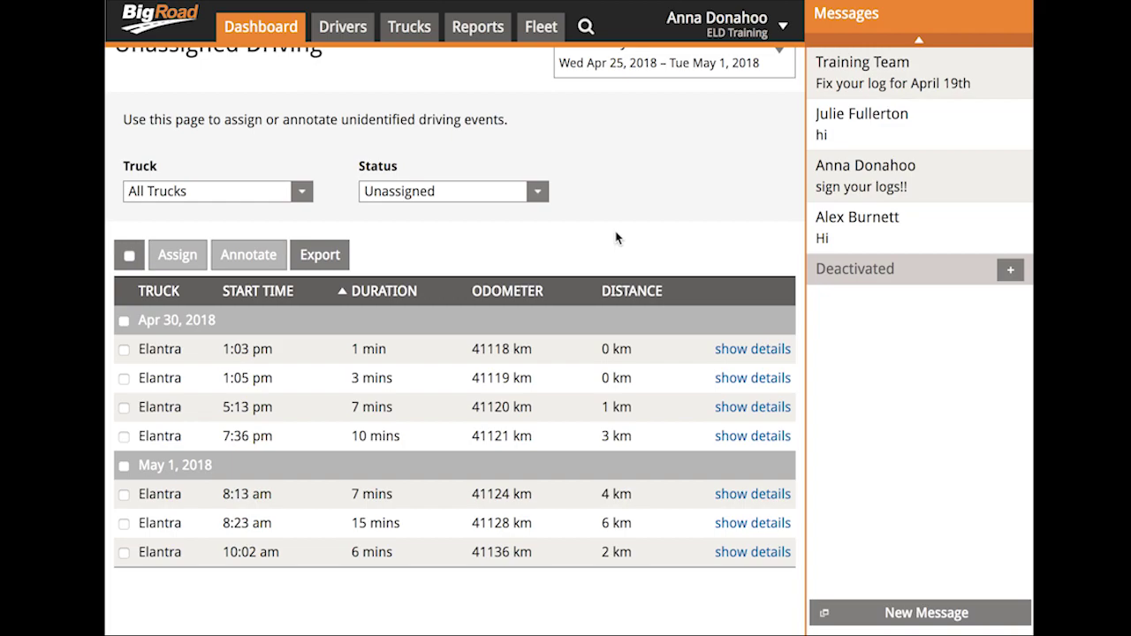
# Expand the Apr 30 1:03 pm Elantra event's details and tick its checkbox.
pyautogui.click(753, 352)
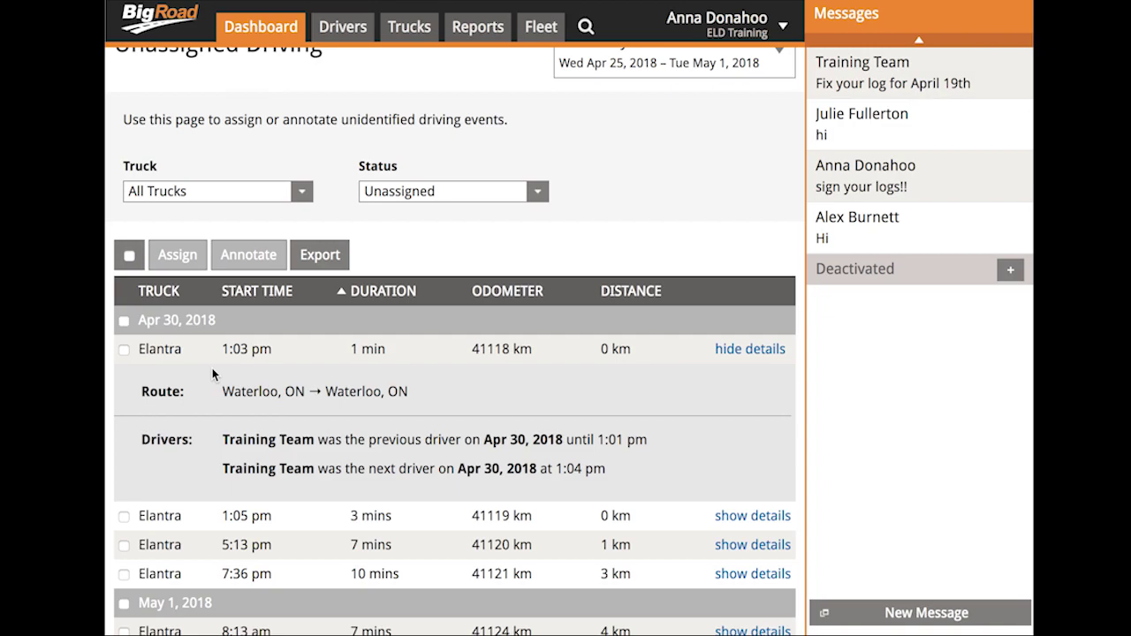
pyautogui.click(125, 350)
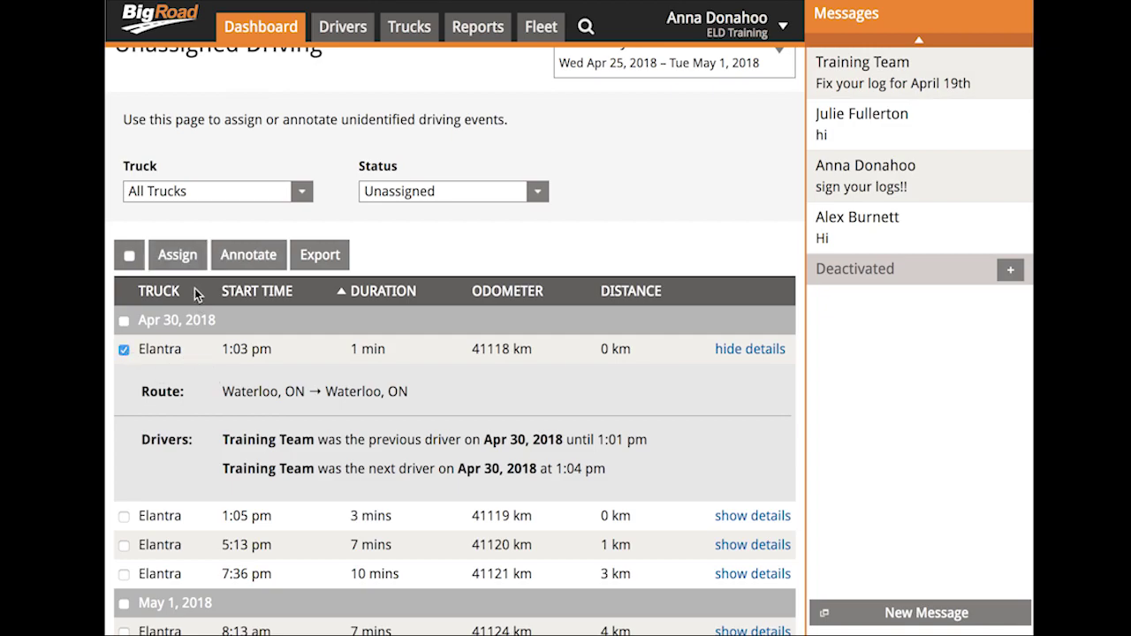
# Assign the Apr 30 1:03 pm event to Training Team, found by searching 'trai'.
pyautogui.click(181, 263)
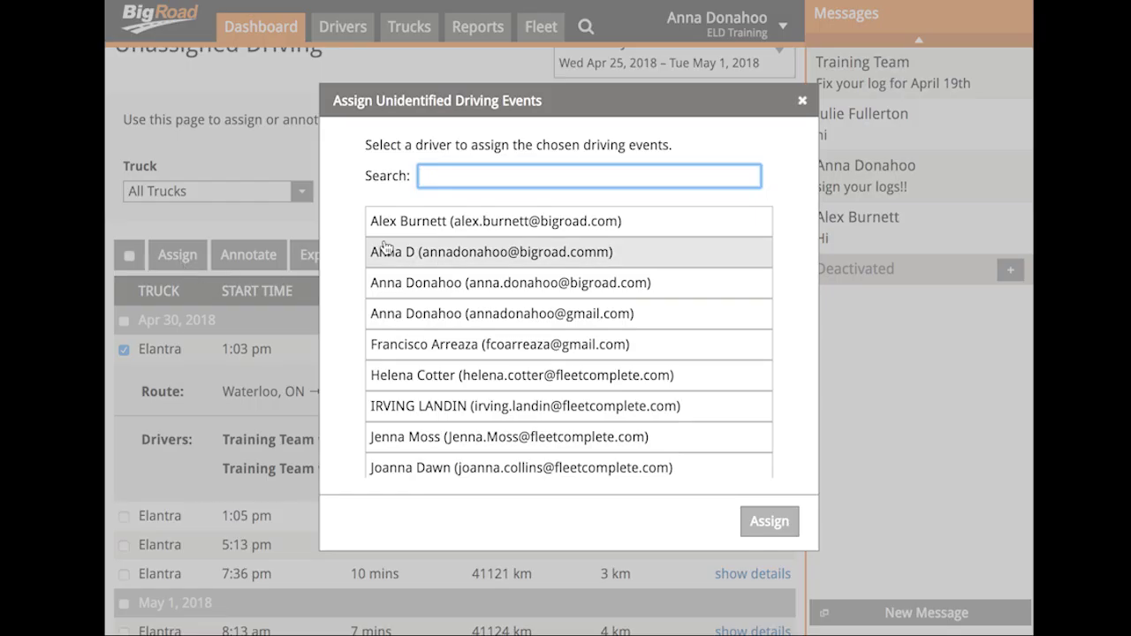
pyautogui.write('trai')
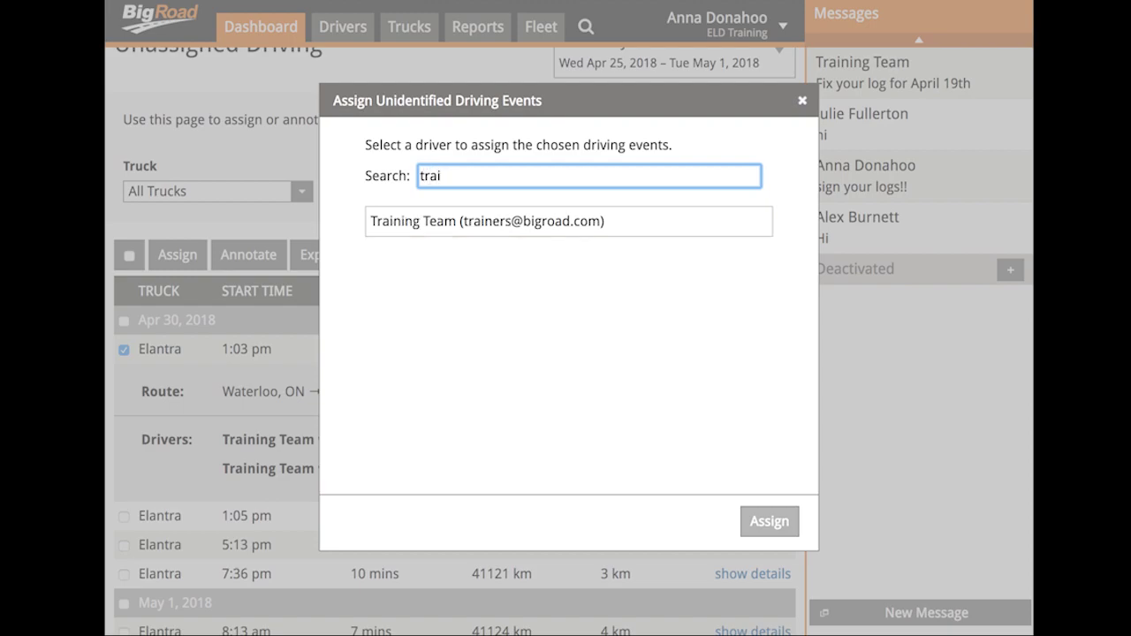
pyautogui.click(389, 230)
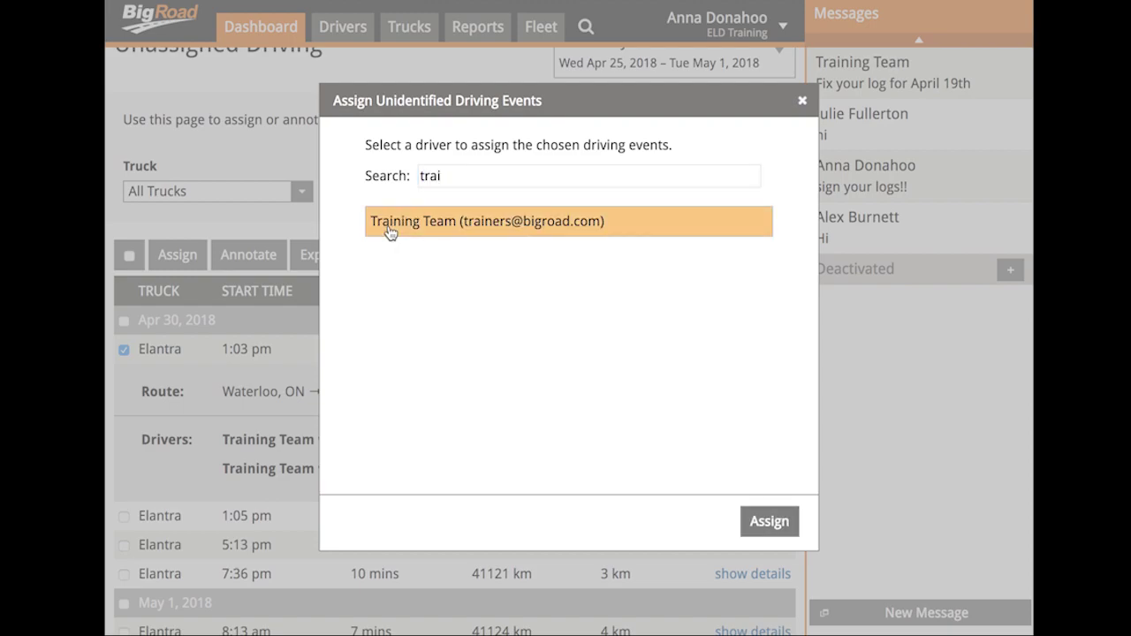
pyautogui.click(767, 522)
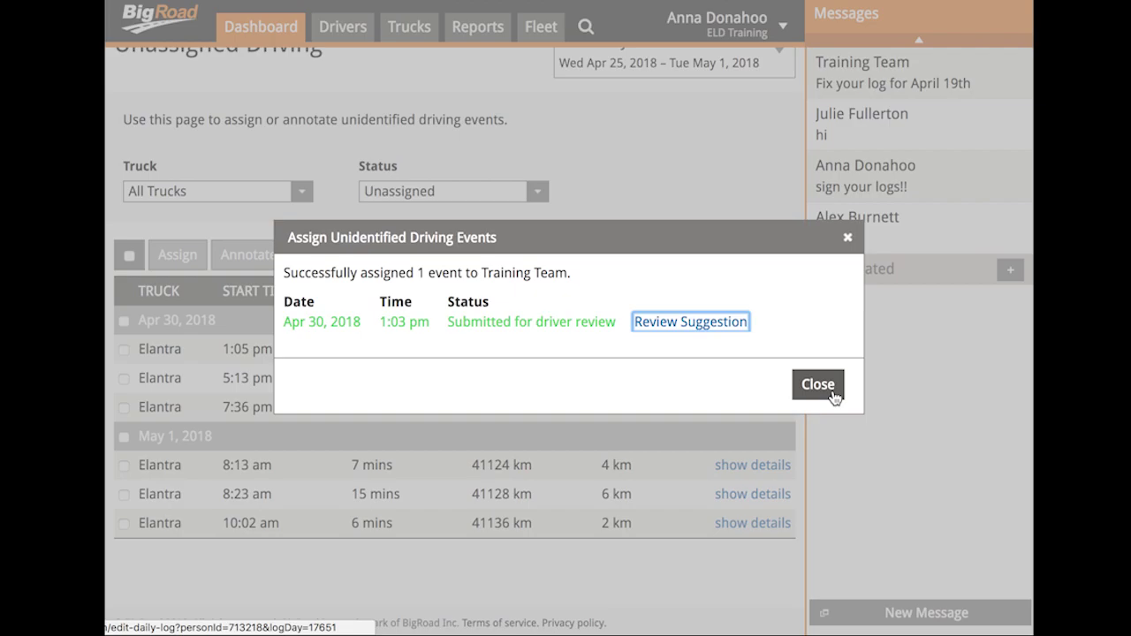
pyautogui.click(456, 192)
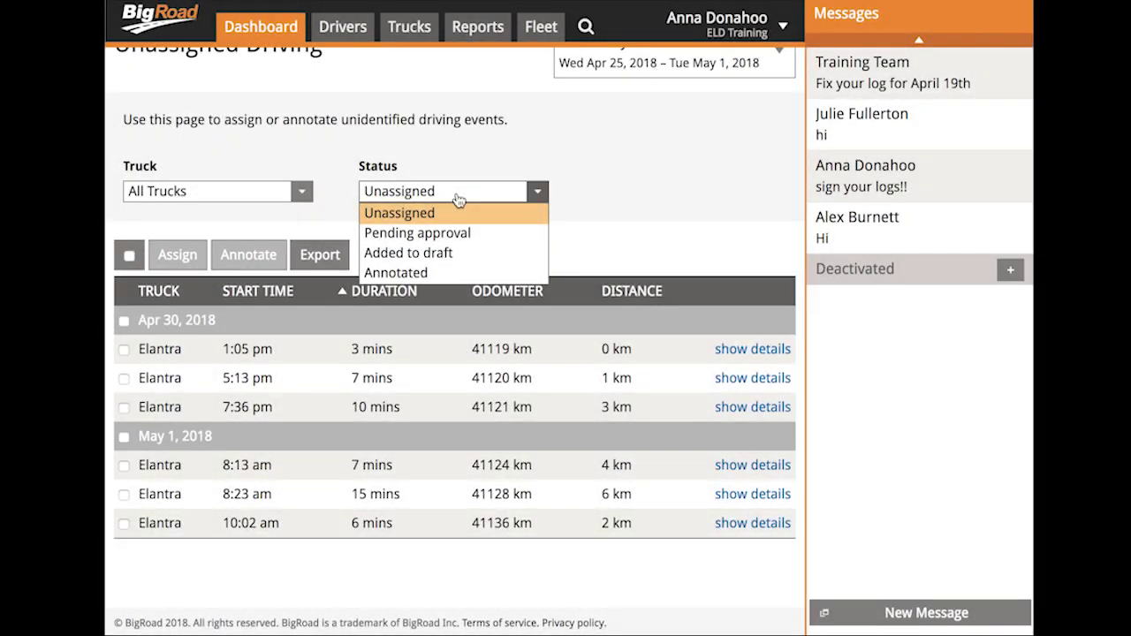
# Check the 1:03 pm event under Pending approval, then select the 1:05 pm Unassigned row.
pyautogui.click(436, 233)
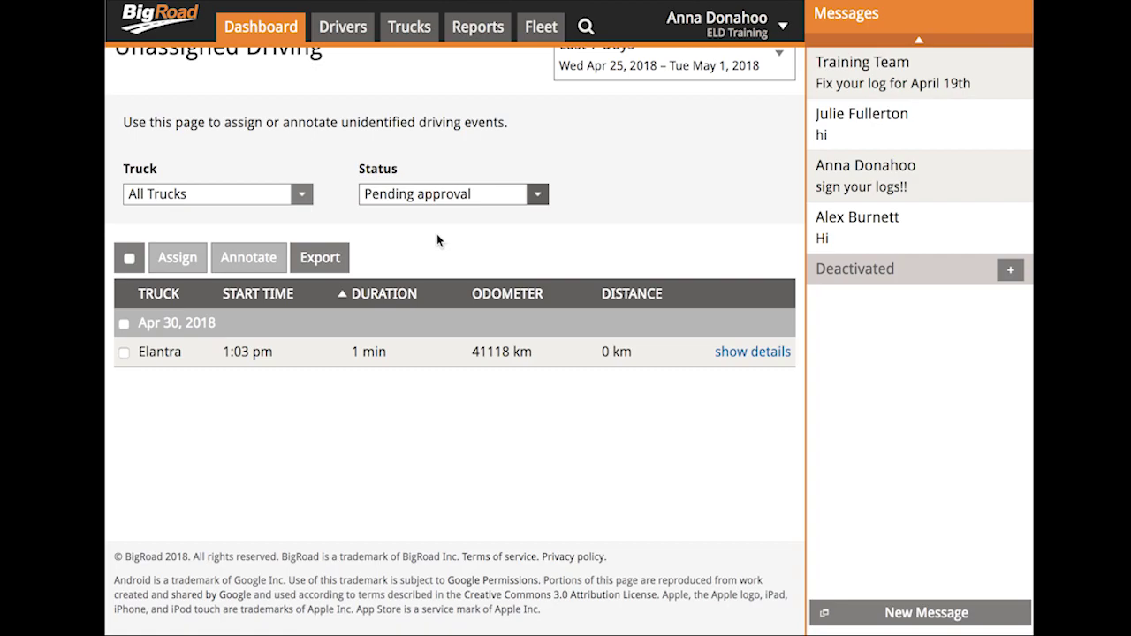
pyautogui.click(438, 239)
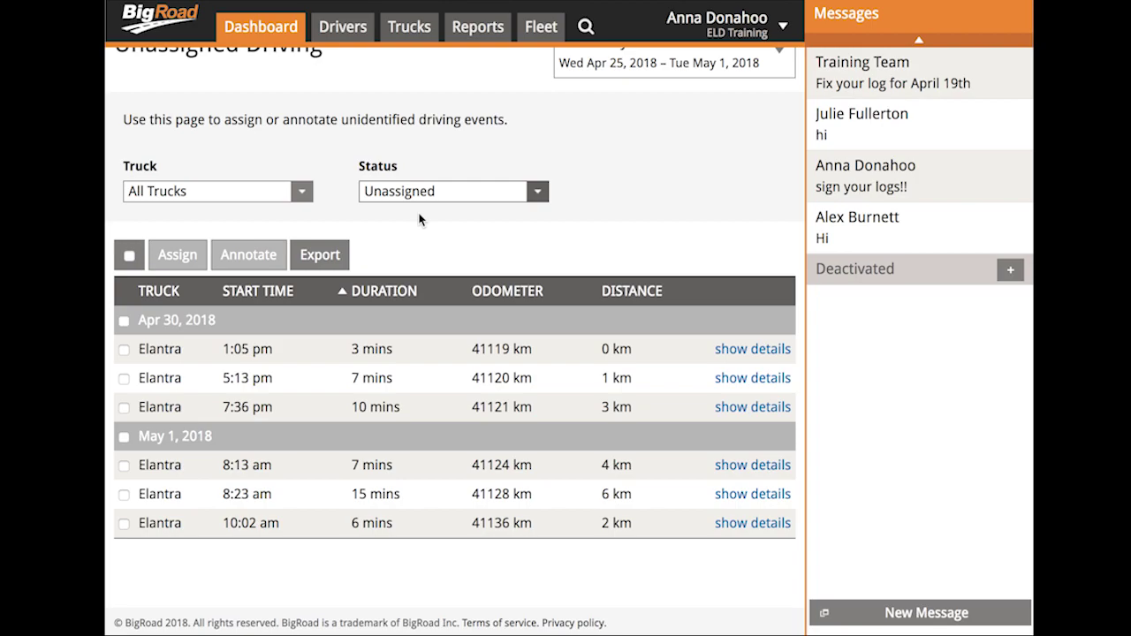
pyautogui.click(125, 350)
# Annotate the Apr 30 1:05 pm event with the reason 'ELD exempt drive time'.
pyautogui.click(241, 266)
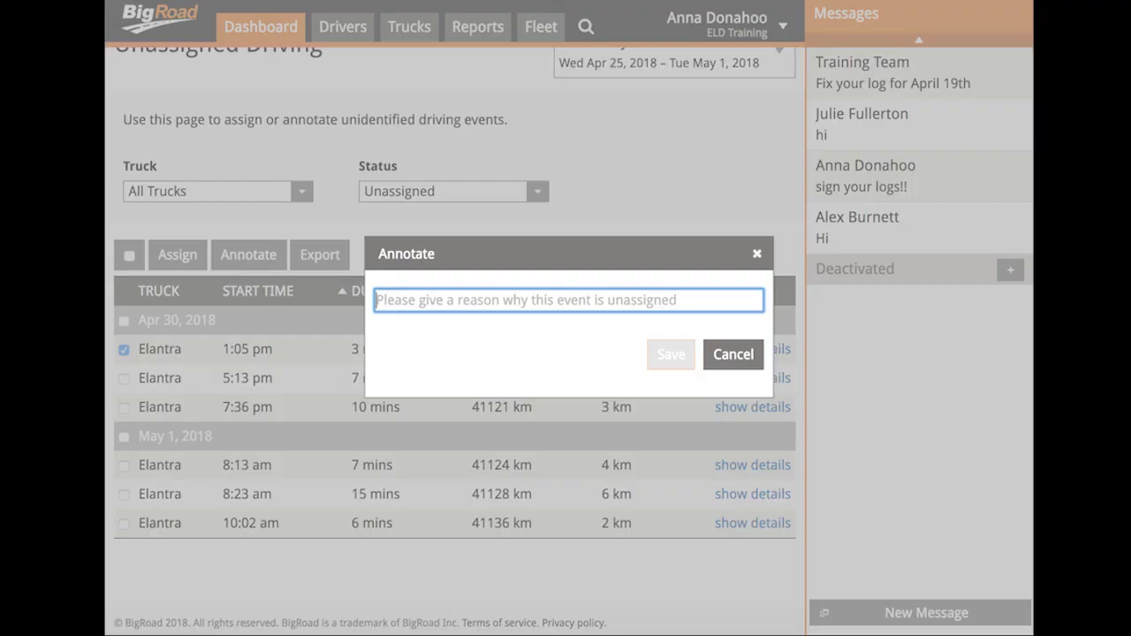
pyautogui.write('ELD ex')
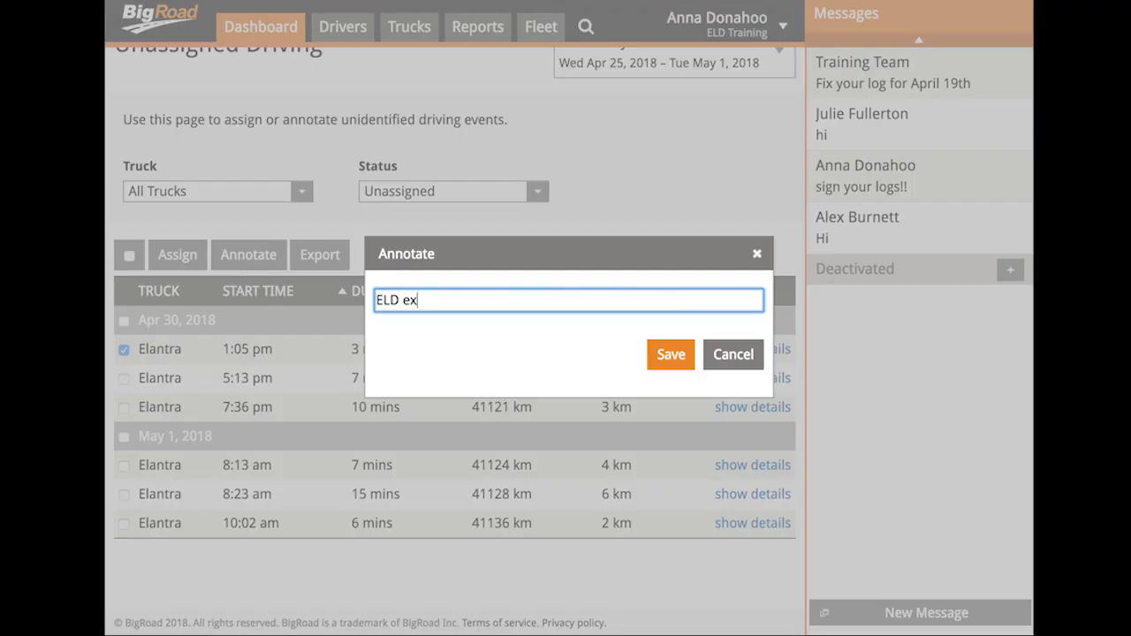
pyautogui.write('empt drive time')
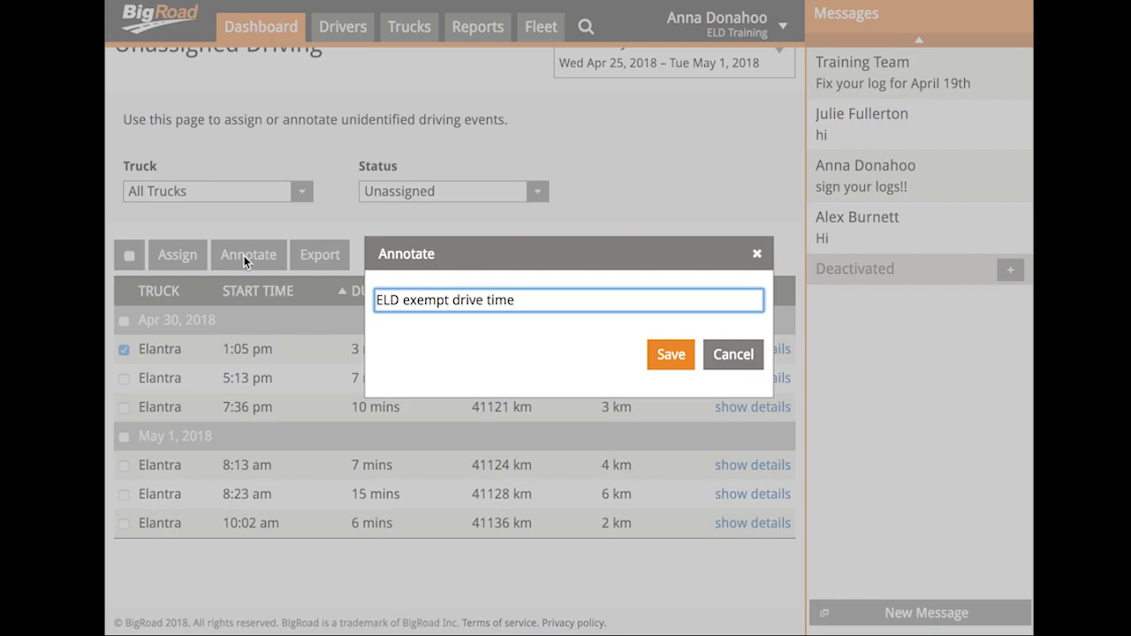
pyautogui.click(673, 358)
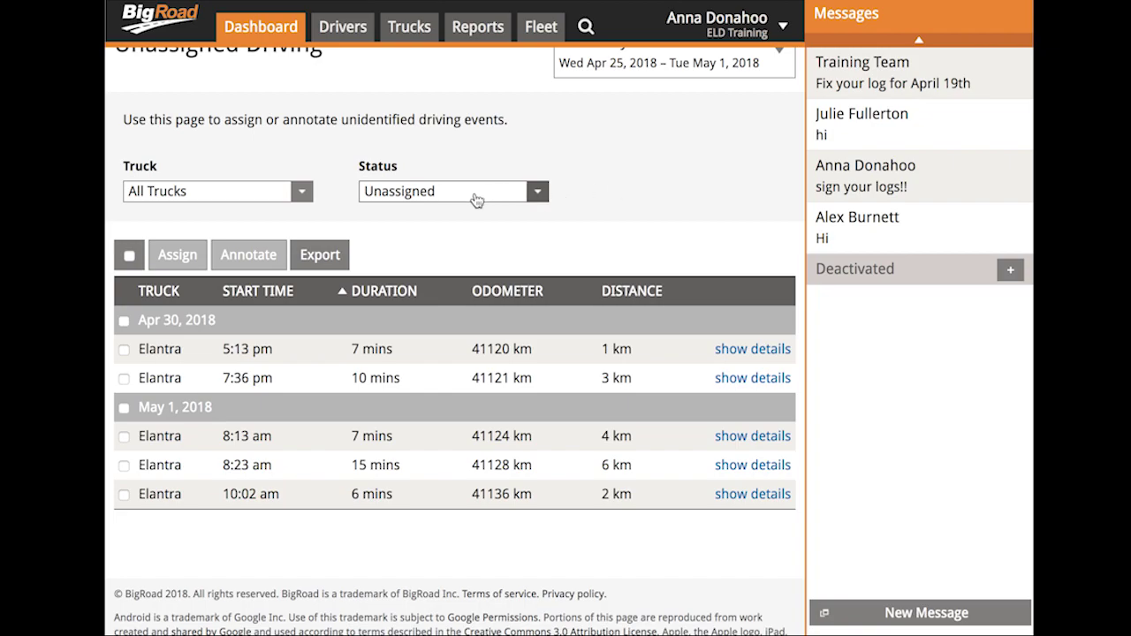
# Filter to Pending approval and open the 1:03 pm event's suggested Training Team log edit.
pyautogui.click(474, 196)
pyautogui.click(438, 234)
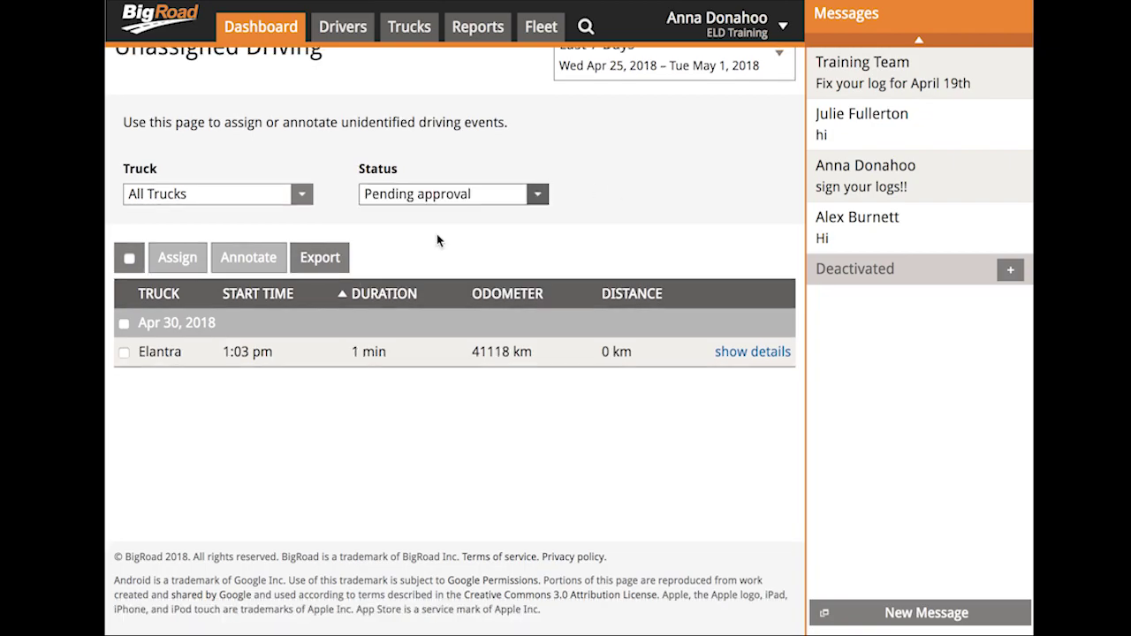
pyautogui.click(742, 353)
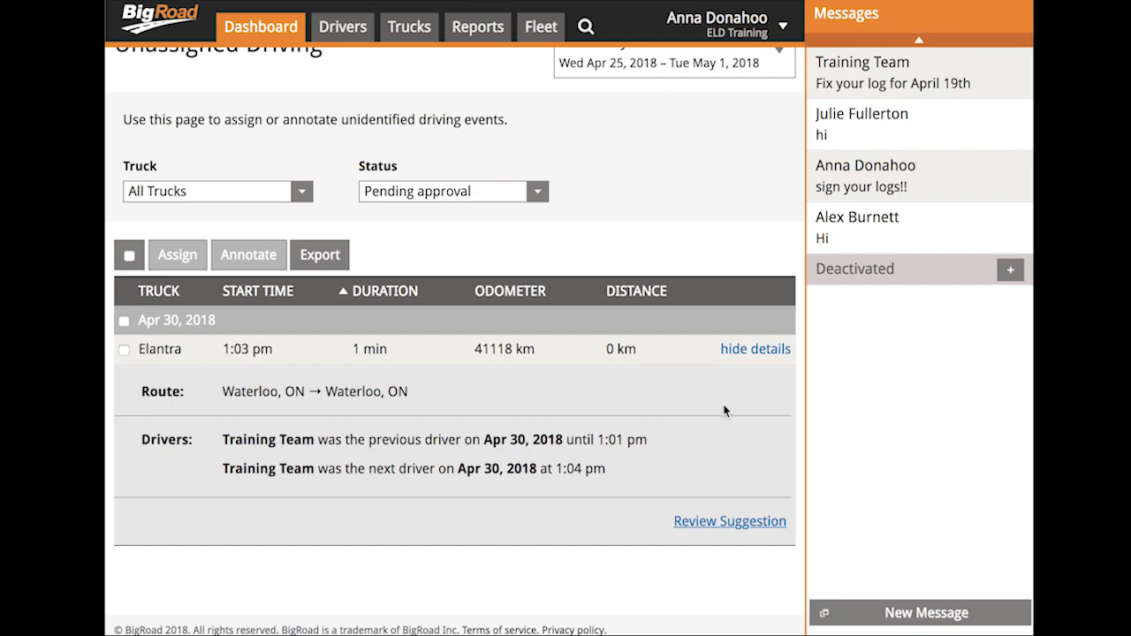
pyautogui.click(727, 526)
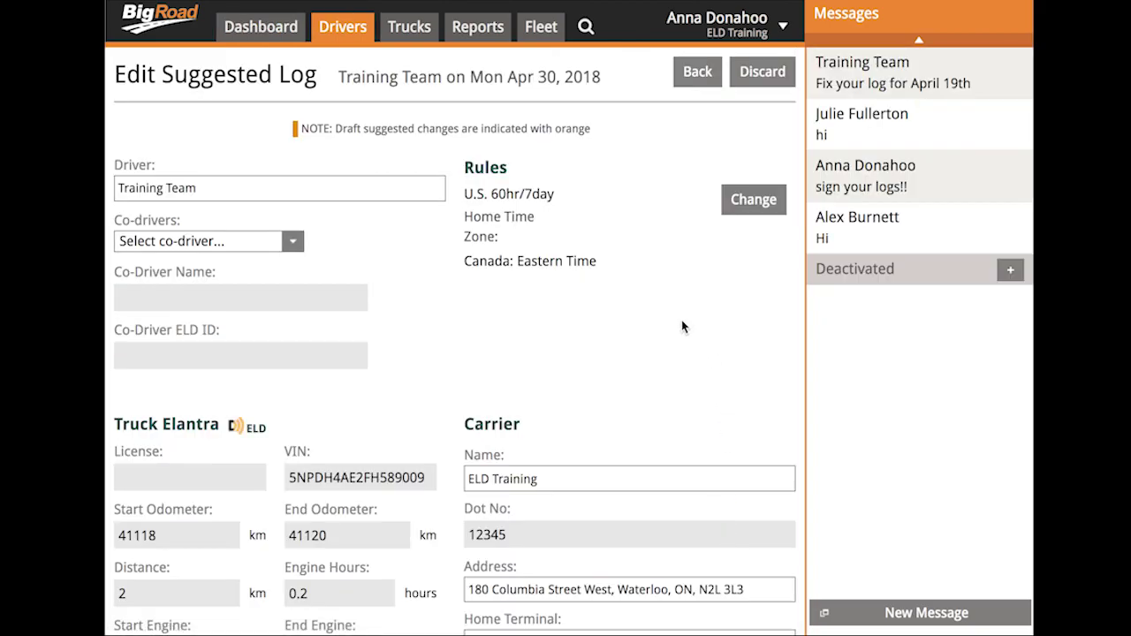
# Remove the suggested 1:03pm driving and 1:04pm off-duty entries, then return to unassigned driving.
pyautogui.scroll(-5, 682, 320)
pyautogui.scroll(-10, 681, 319)
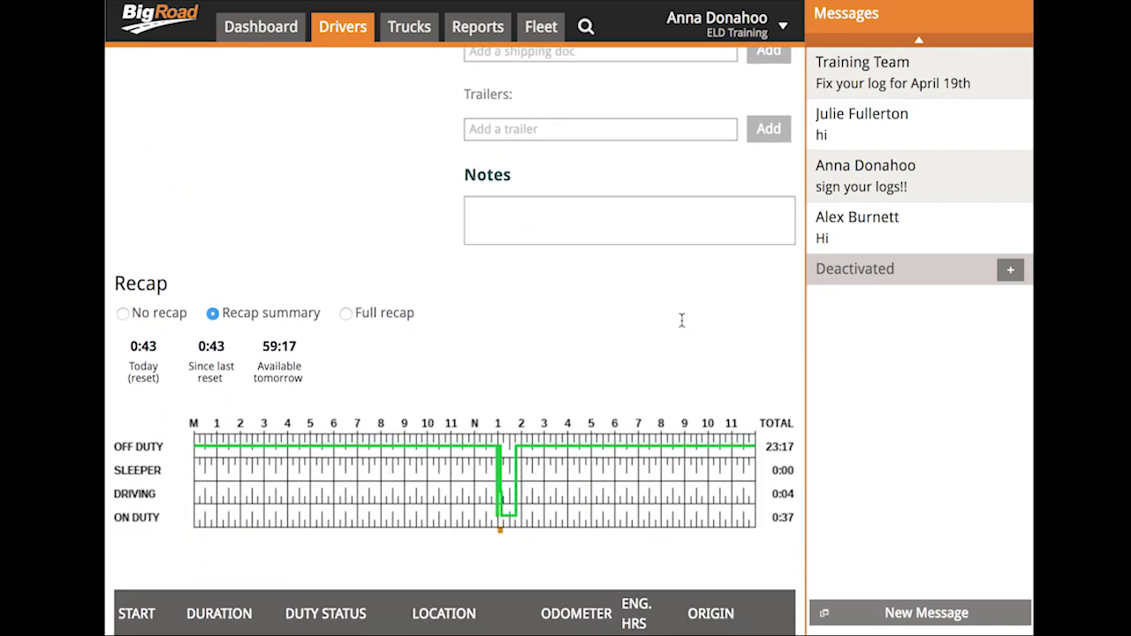
pyautogui.scroll(-3, 681, 325)
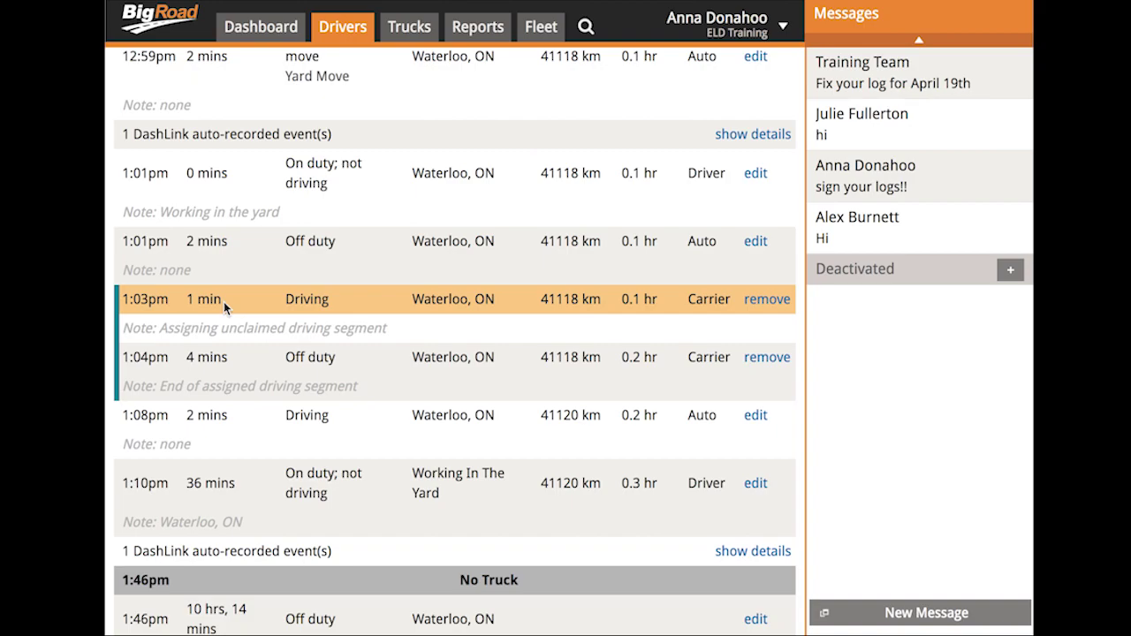
pyautogui.scroll(-1, 504, 279)
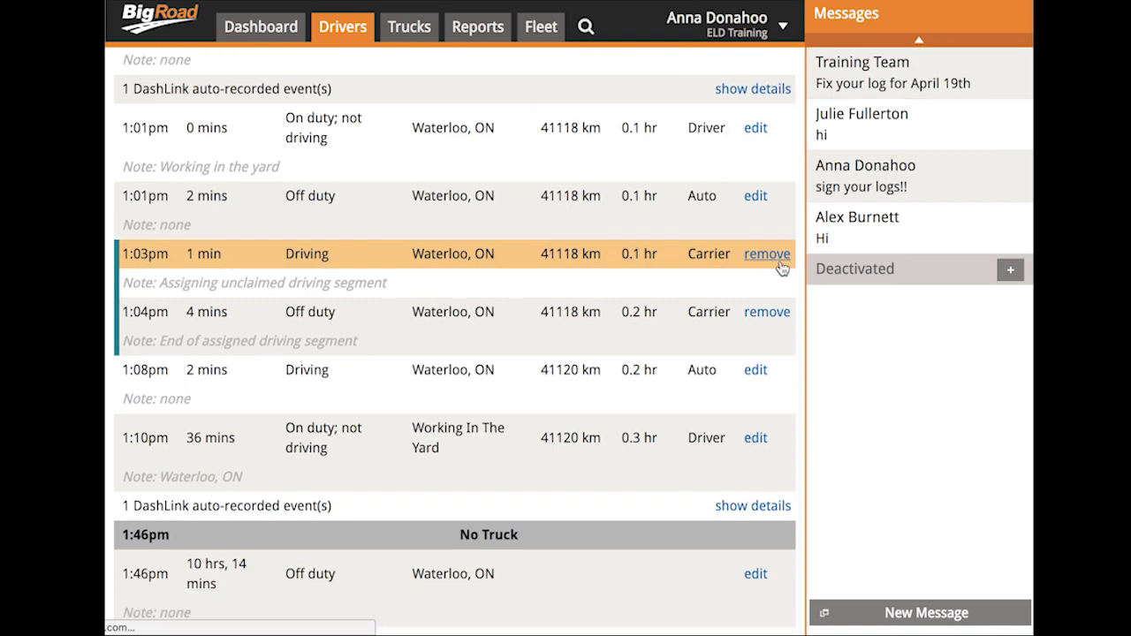
pyautogui.click(782, 265)
pyautogui.scroll(-5, 661, 296)
pyautogui.scroll(-20, 659, 298)
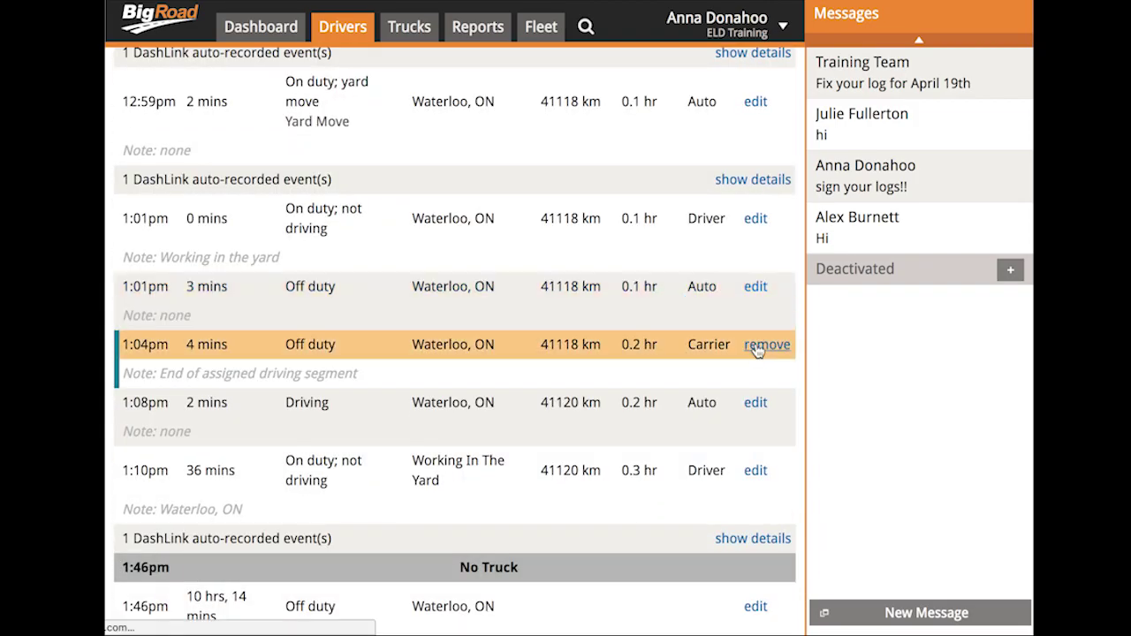
pyautogui.click(758, 348)
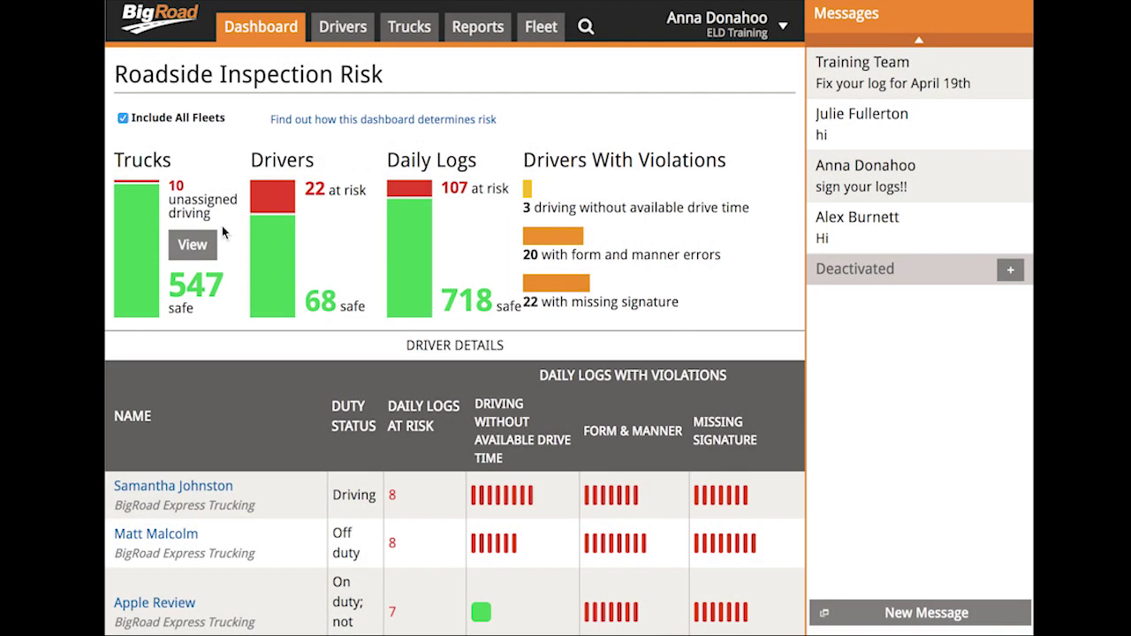
pyautogui.click(195, 245)
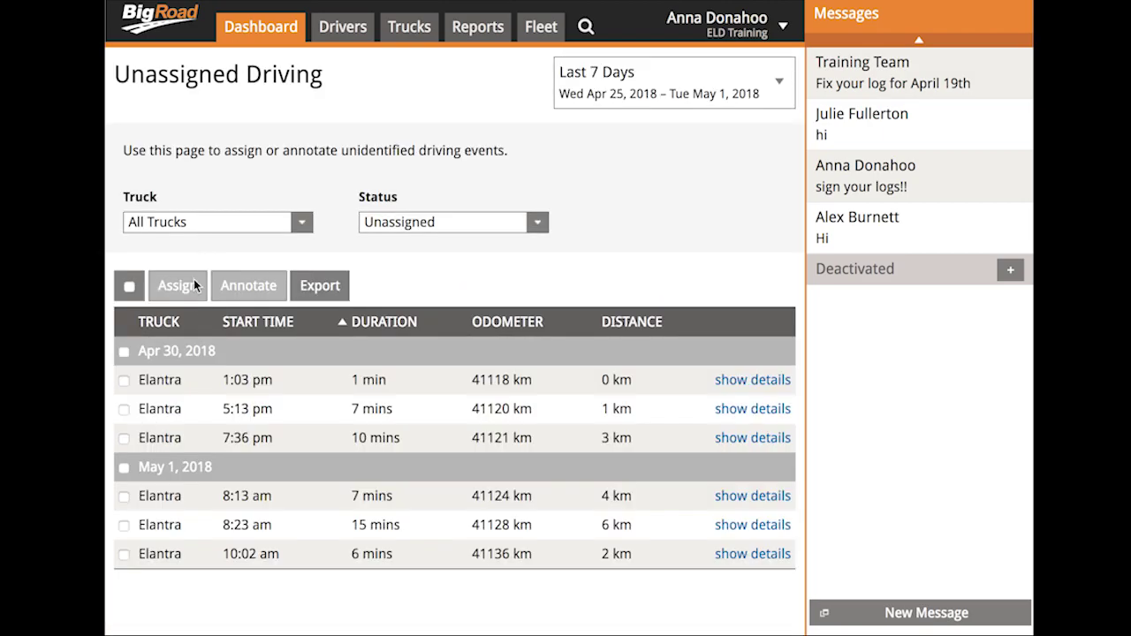